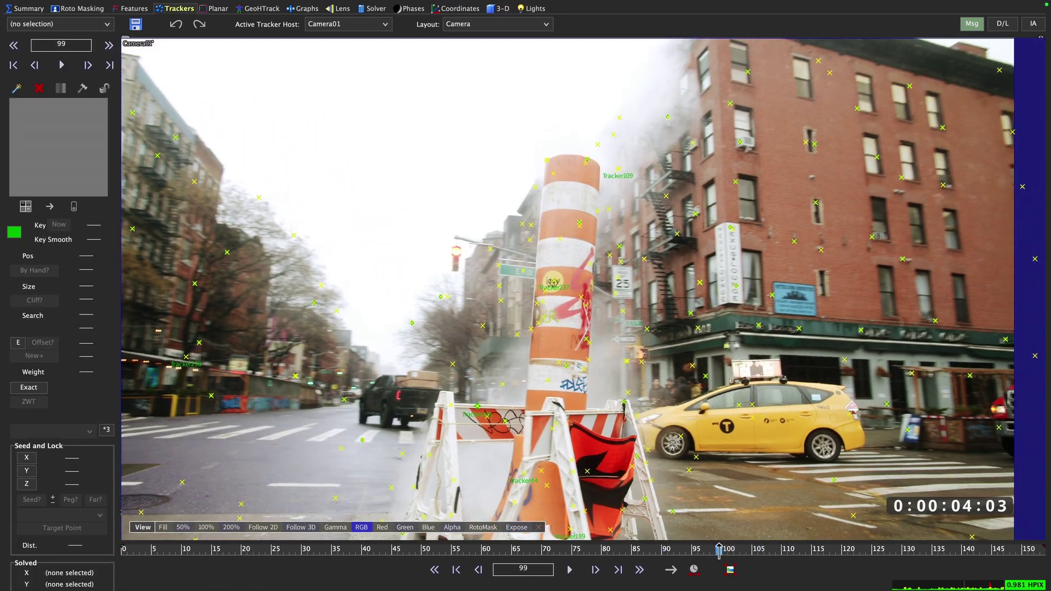
- Scrub back to frame 97 and zoom into the viewer to review the track
left_click_drag(718, 549, 696, 545)
scroll(628, 416, "up", 10)
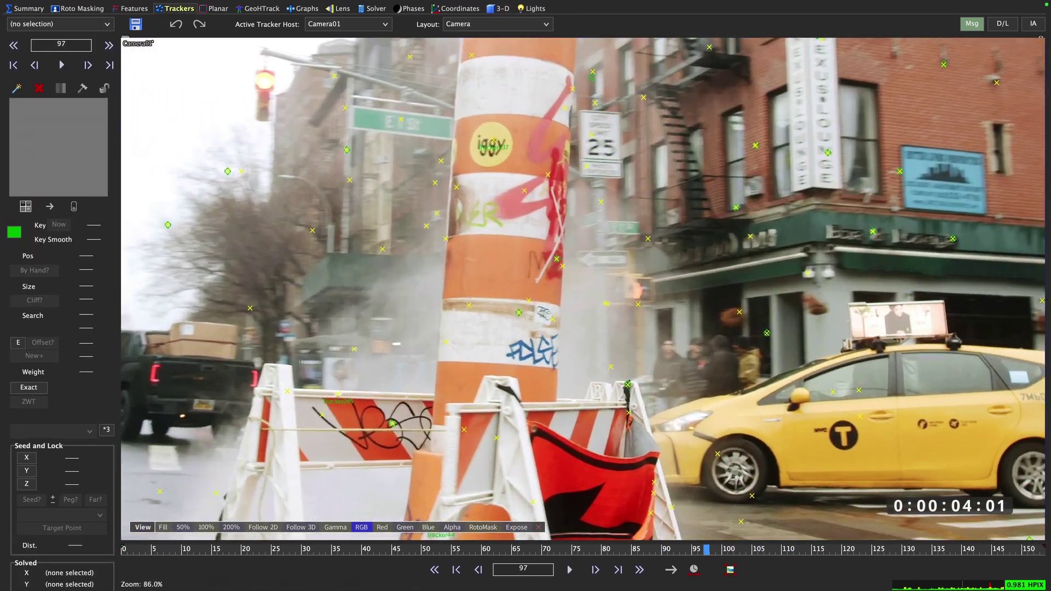
scroll(645, 380, "up", 8)
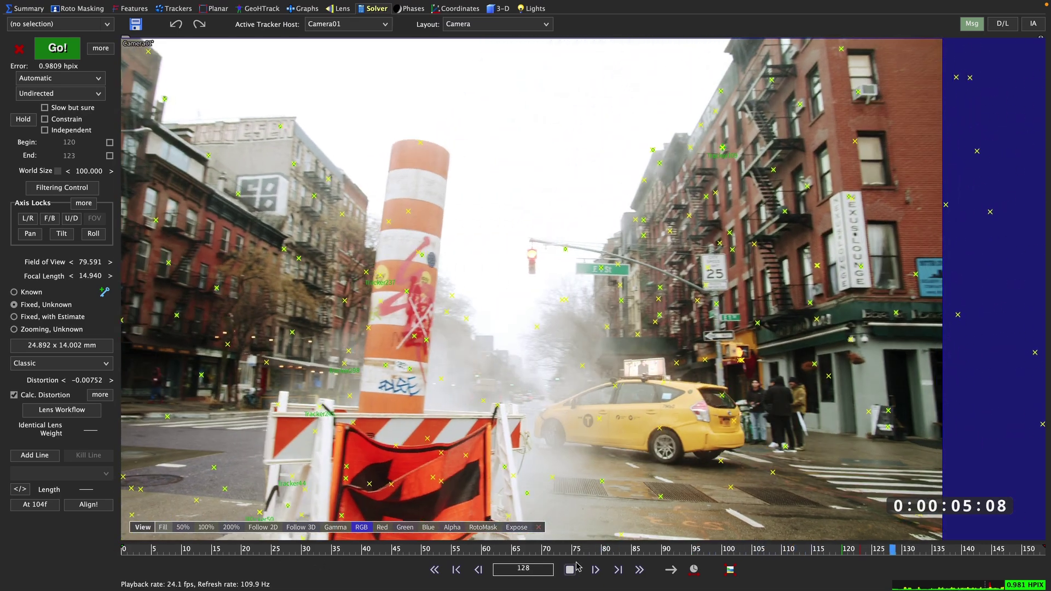
- Stop playback, zoom into the viewer, and select a tracker to show its HPIX error graph
left_click(570, 570)
scroll(785, 552, "up", 14)
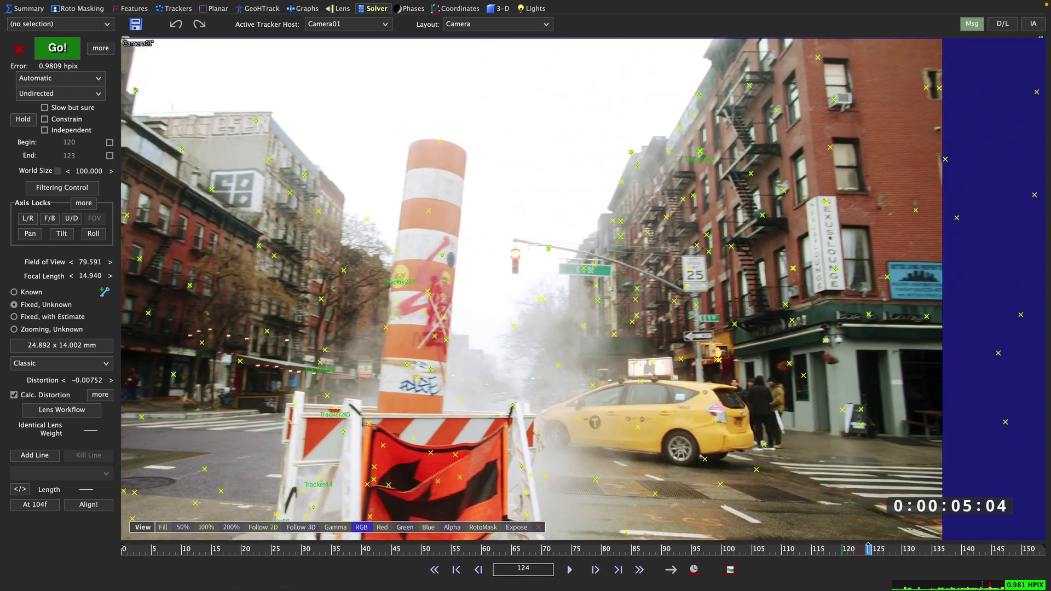
scroll(851, 343, "up", 3)
scroll(851, 343, "up", 5)
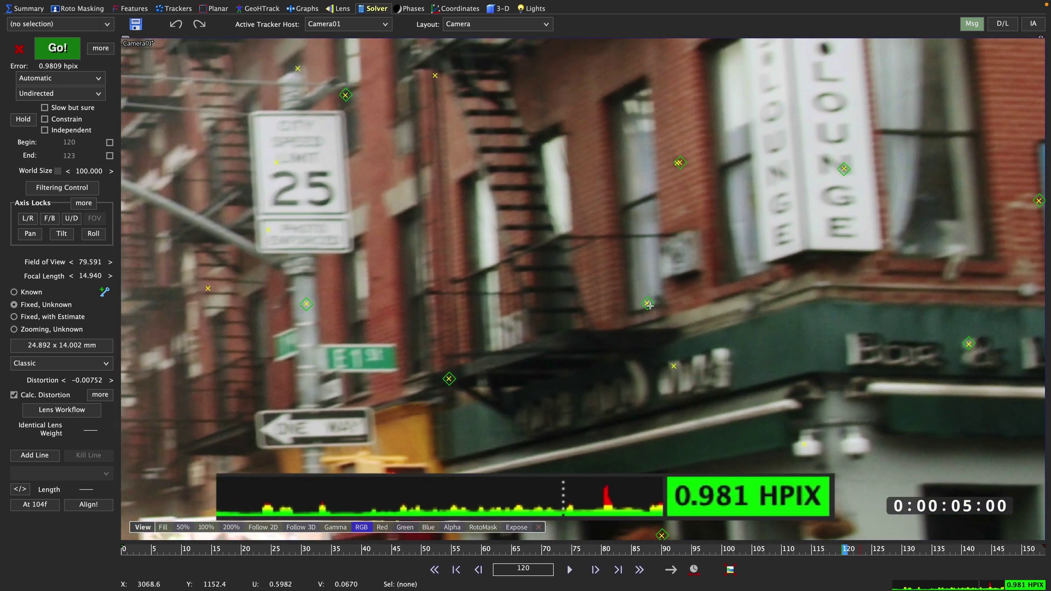
left_click(648, 303)
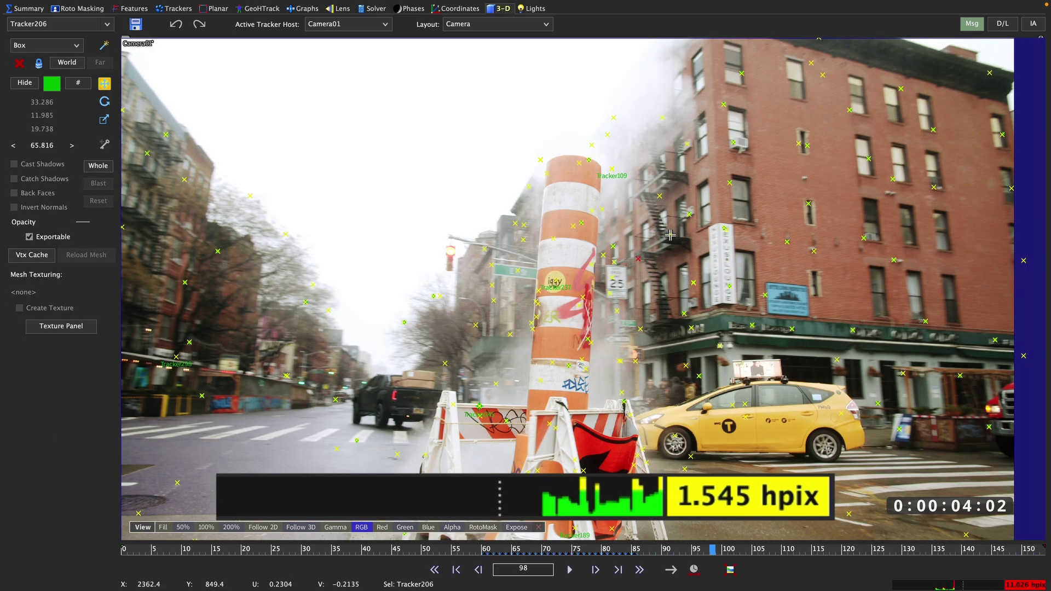
- Select Trackers 267, 253, 48, 166, 124 and 236 in turn to compare their hpix errors
left_click(670, 234)
left_click(642, 329)
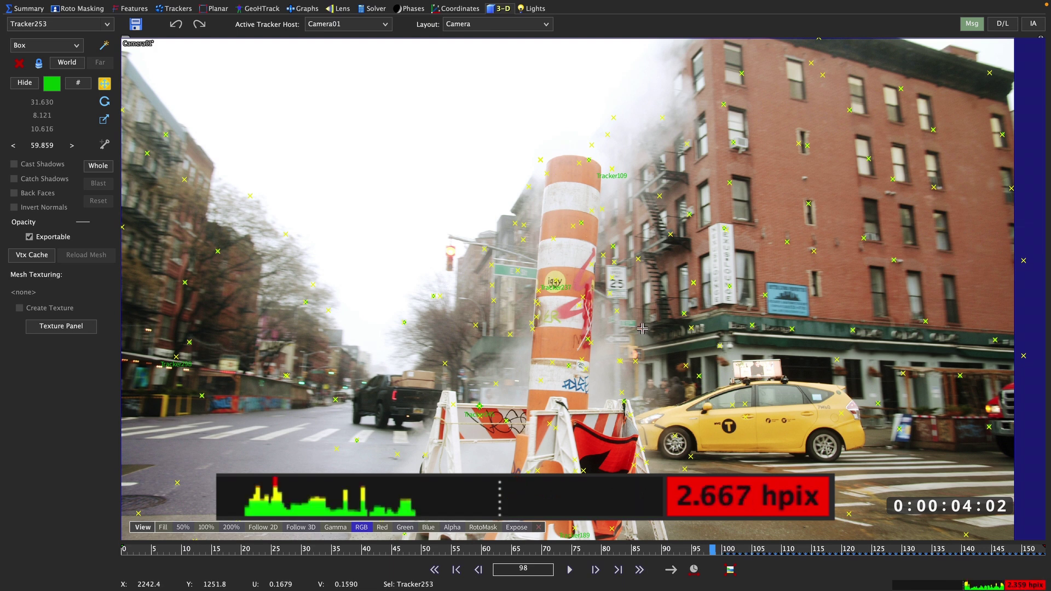
left_click(634, 363)
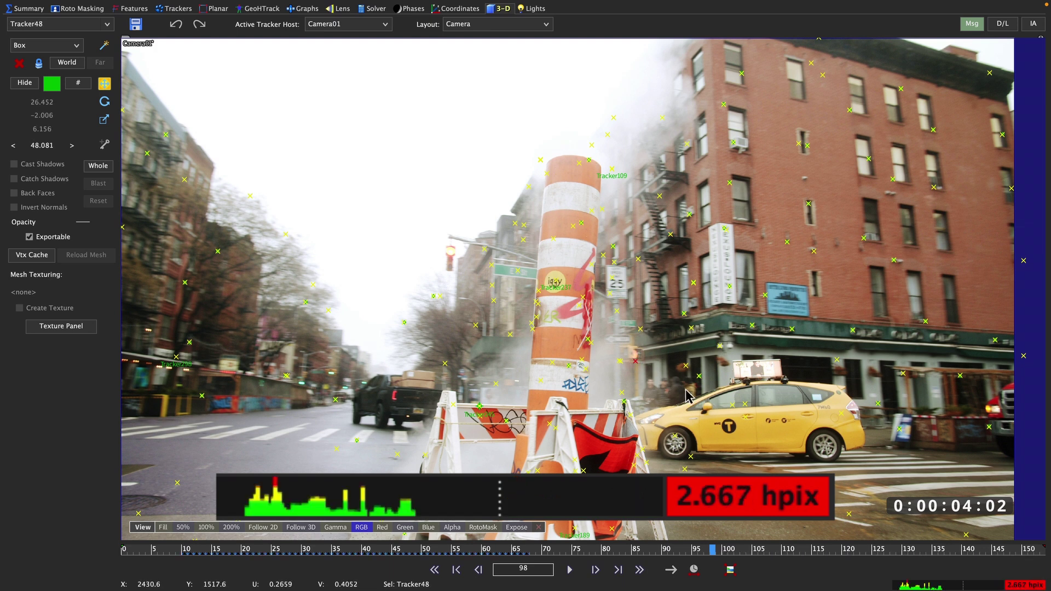
left_click(718, 346)
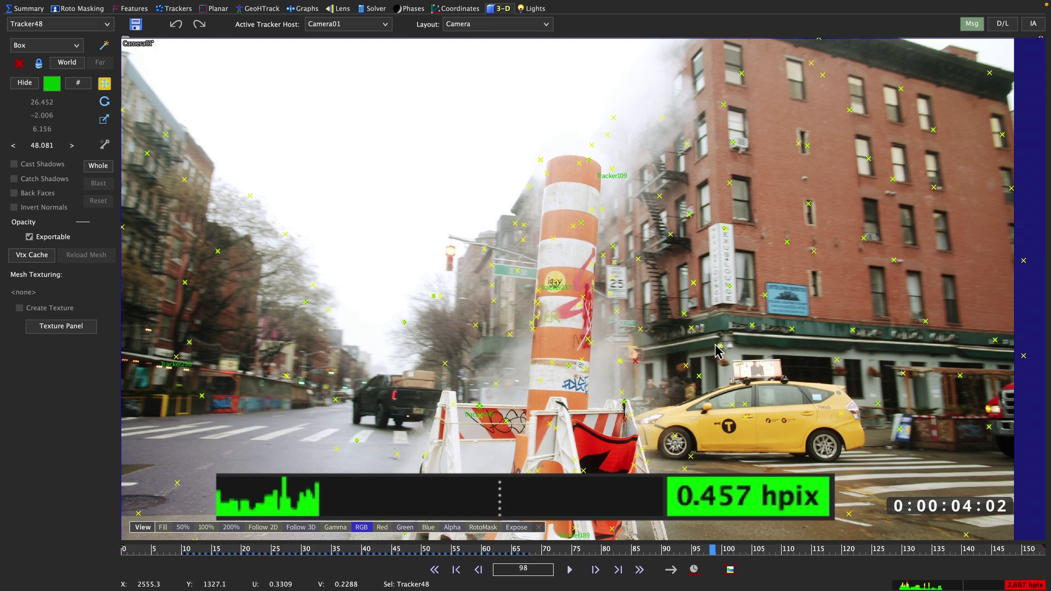
left_click(684, 365)
left_click(700, 376)
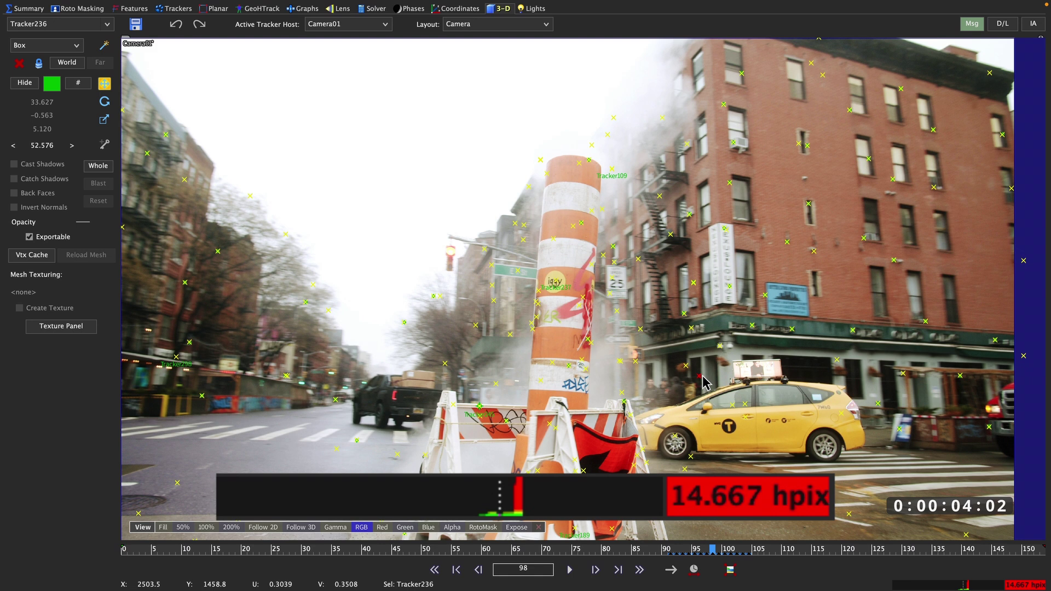
scroll(702, 378, "up", 10)
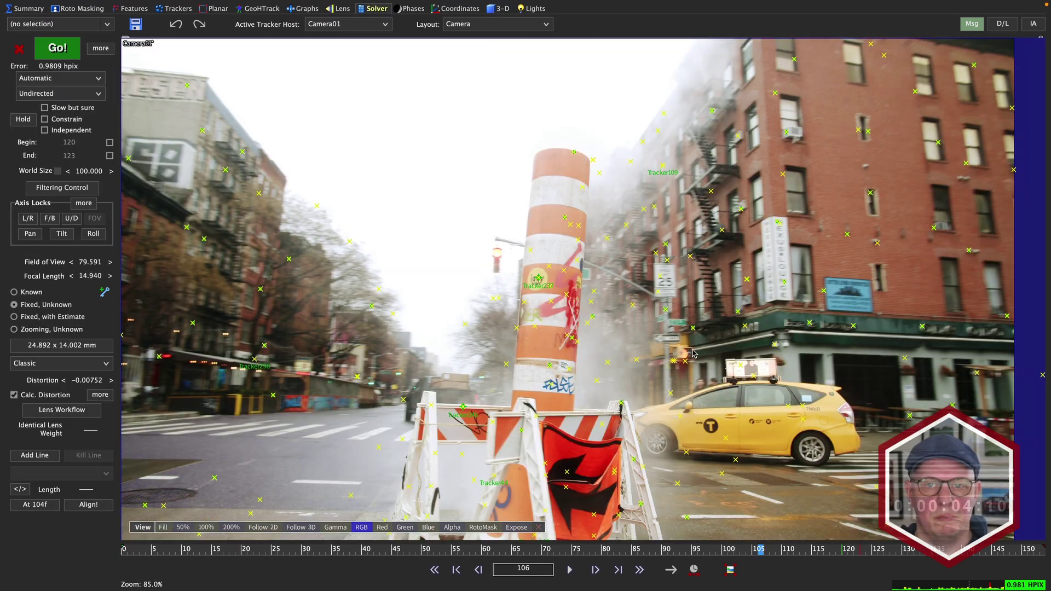
- Lasso the fire-escape trackers, then select all 250 trackers and scrub through the frames
mouse_move(791, 277)
left_mouse_down()
mouse_move(594, 278)
mouse_move(586, 334)
mouse_move(610, 390)
mouse_move(745, 471)
mouse_move(853, 491)
mouse_move(933, 390)
mouse_move(911, 329)
mouse_move(865, 280)
left_mouse_up()
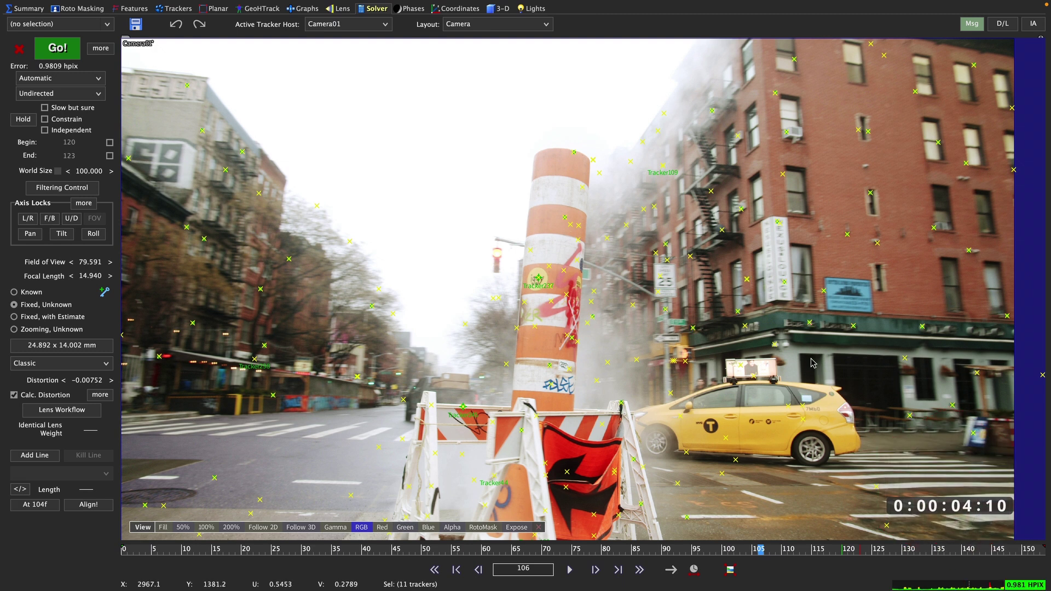
key("ctrl+a")
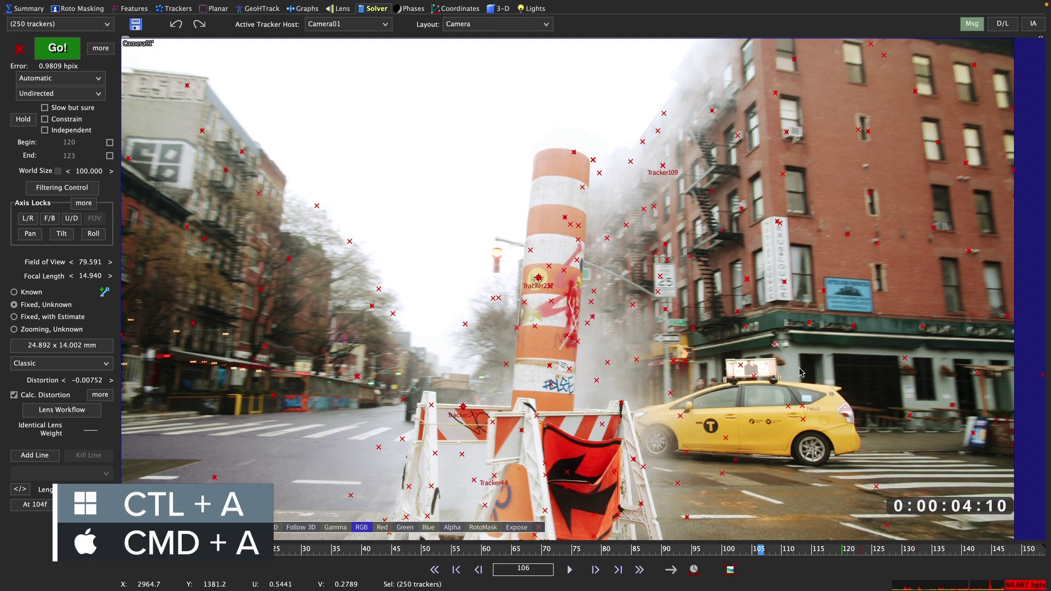
left_click_drag(779, 550, 696, 553)
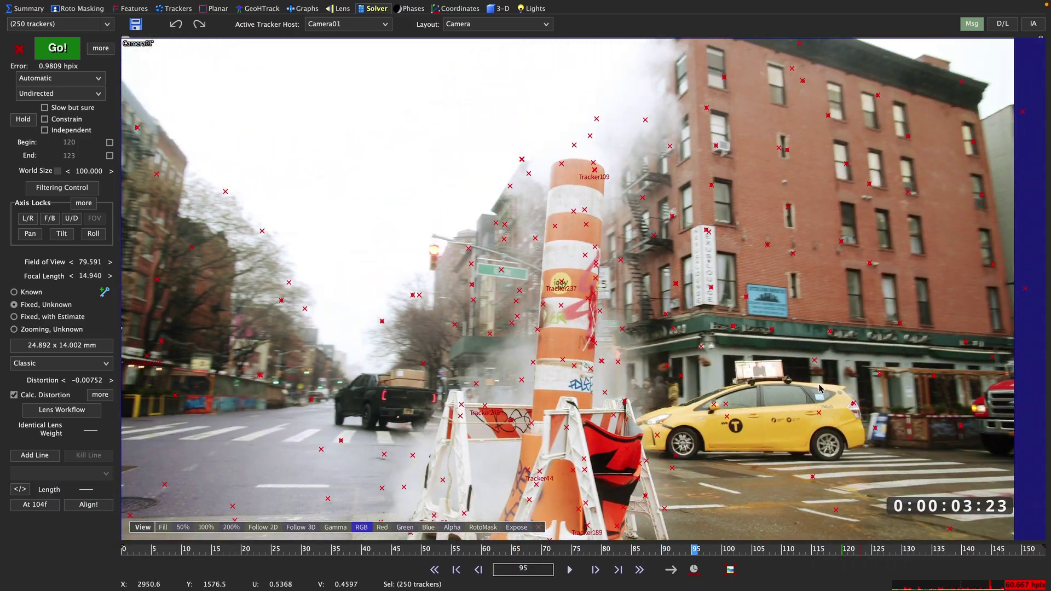
- Deselect all trackers by clicking empty space in the viewer
left_click(811, 296)
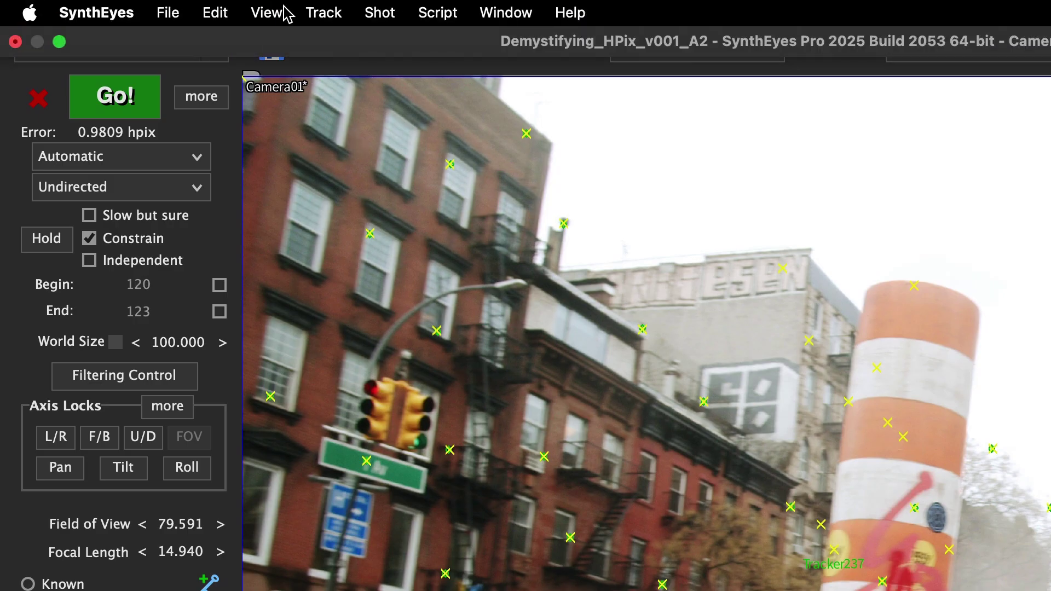
- Run Track > Clean up trackers, show the 197 bad frames at 2.40 hpix, and fix them
left_click(324, 12)
left_click(288, 60)
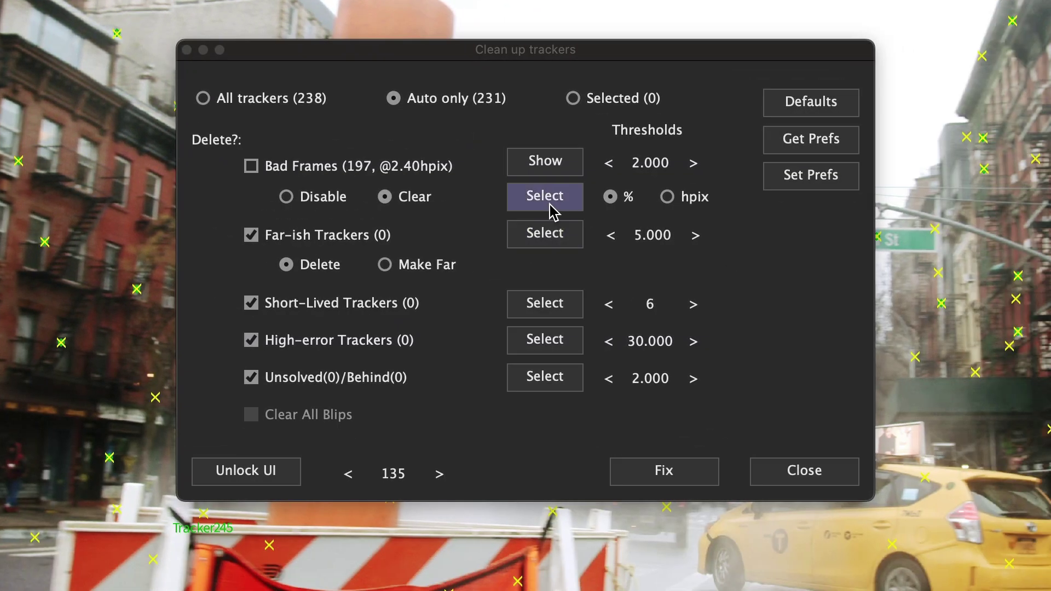
left_click(553, 211)
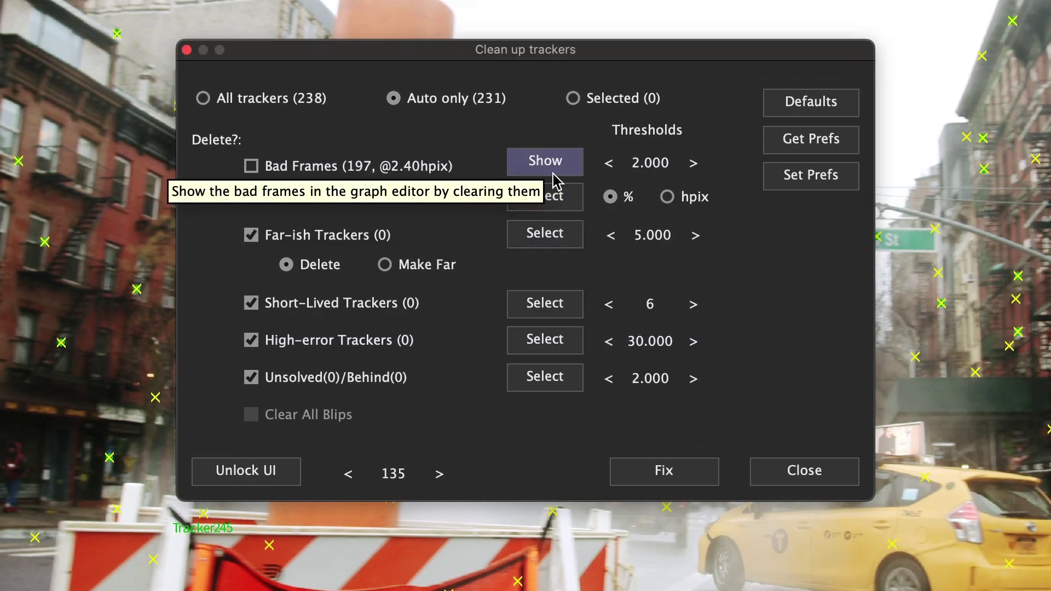
left_click(553, 174)
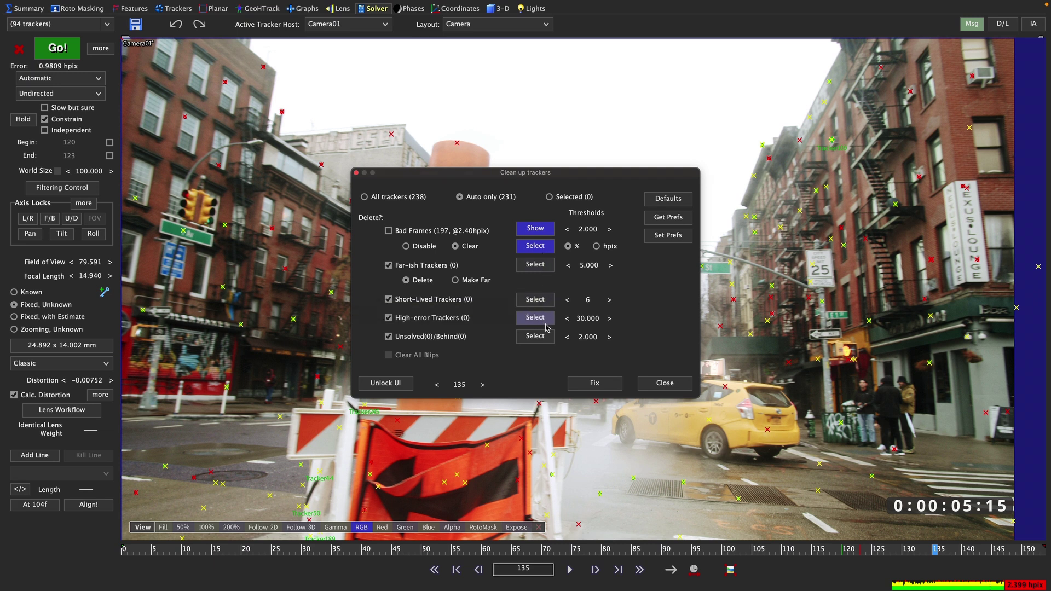
left_click(594, 383)
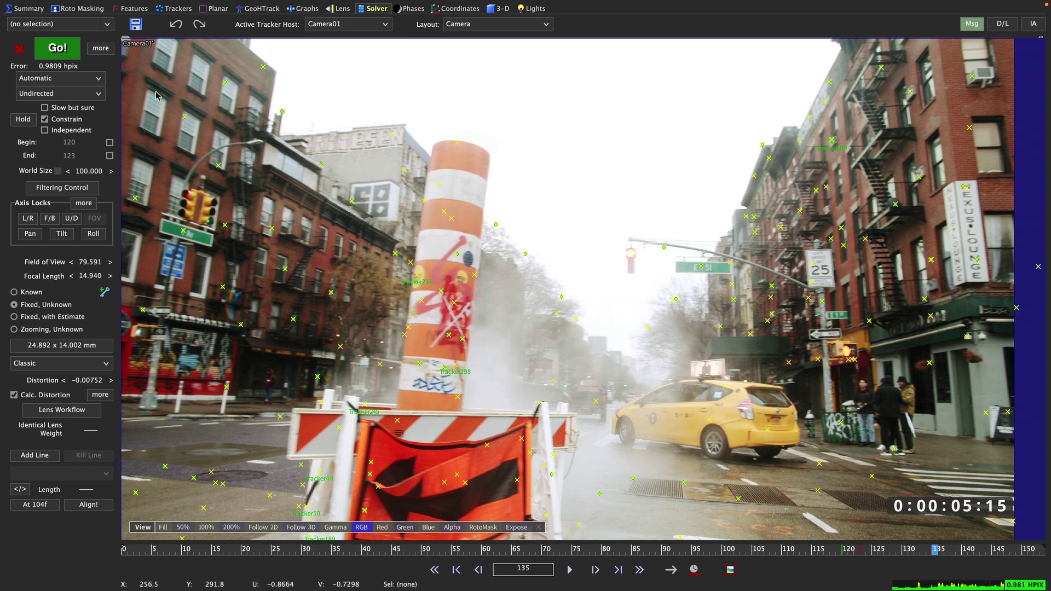
- Switch the solver to Refine mode, rerun the solve and dismiss the solving report
left_click(70, 81)
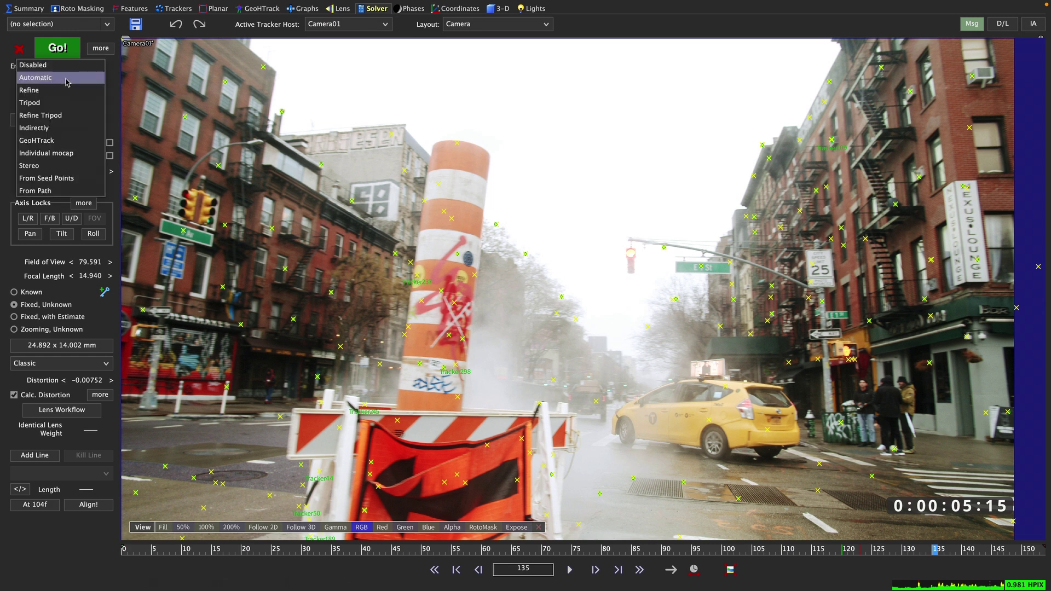
left_click(69, 89)
left_click(57, 48)
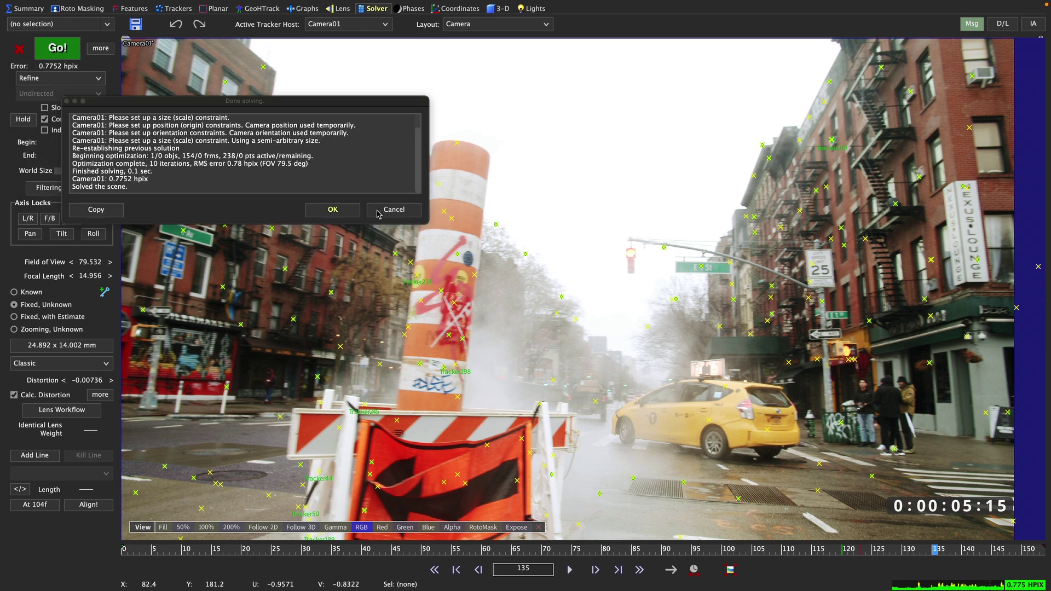
left_click(323, 215)
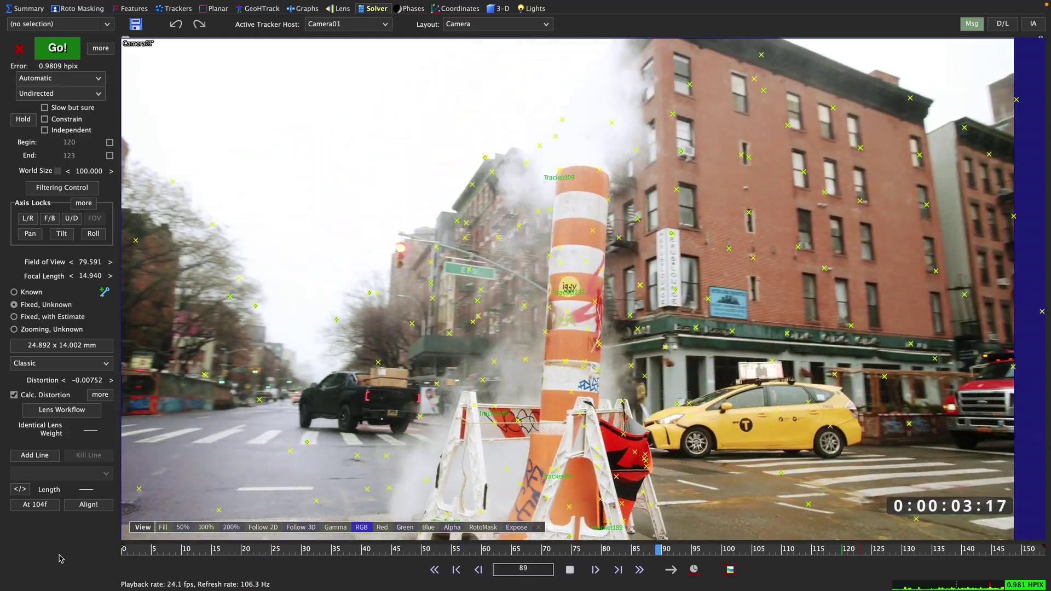
- Stop on frame 133 in the Trackers room and check two right-building trackers' errors
key("space")
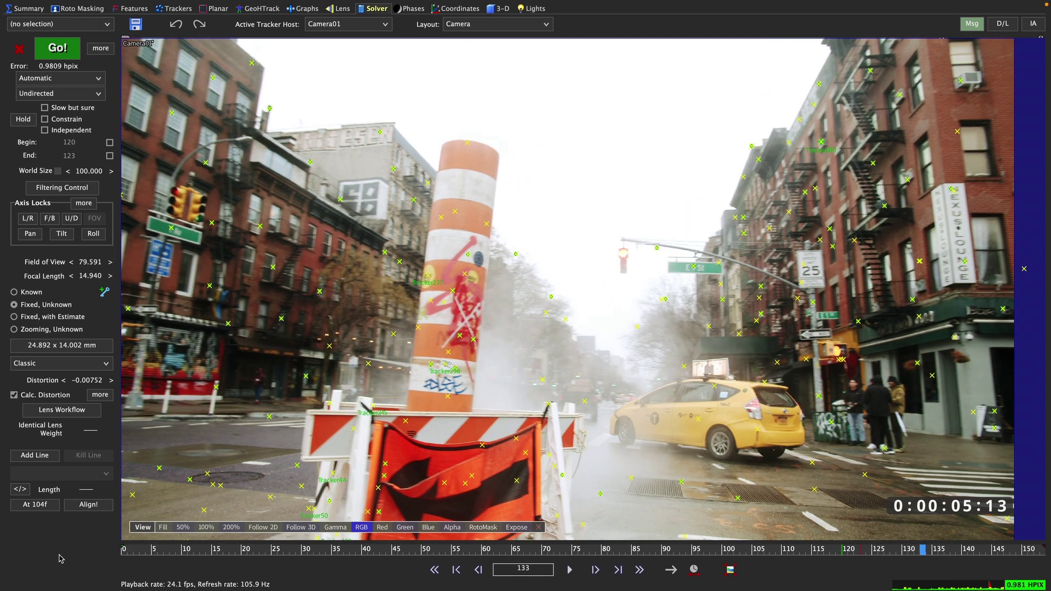
left_click(173, 10)
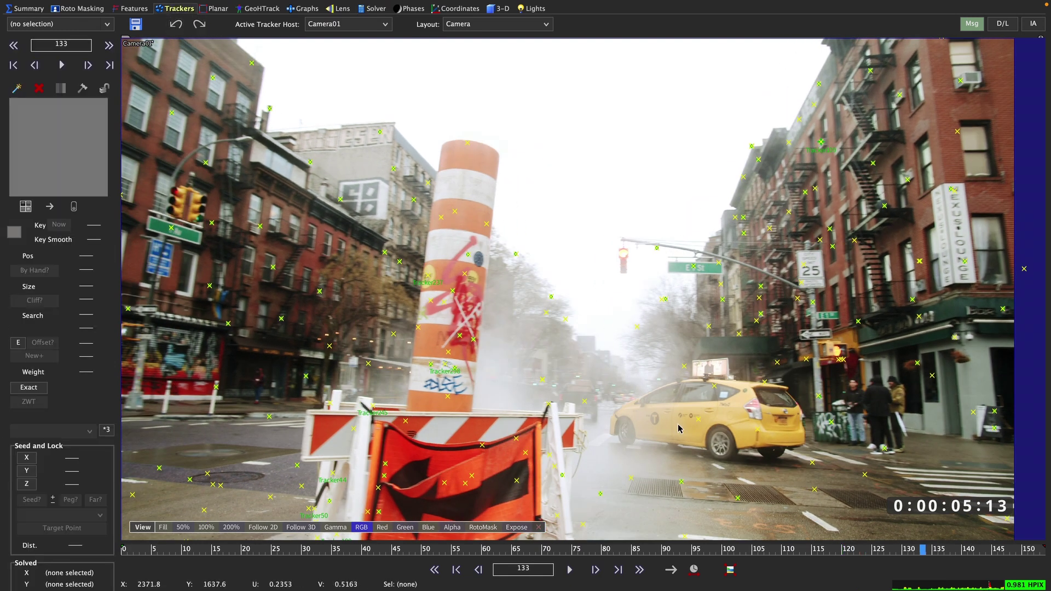
left_click(860, 323)
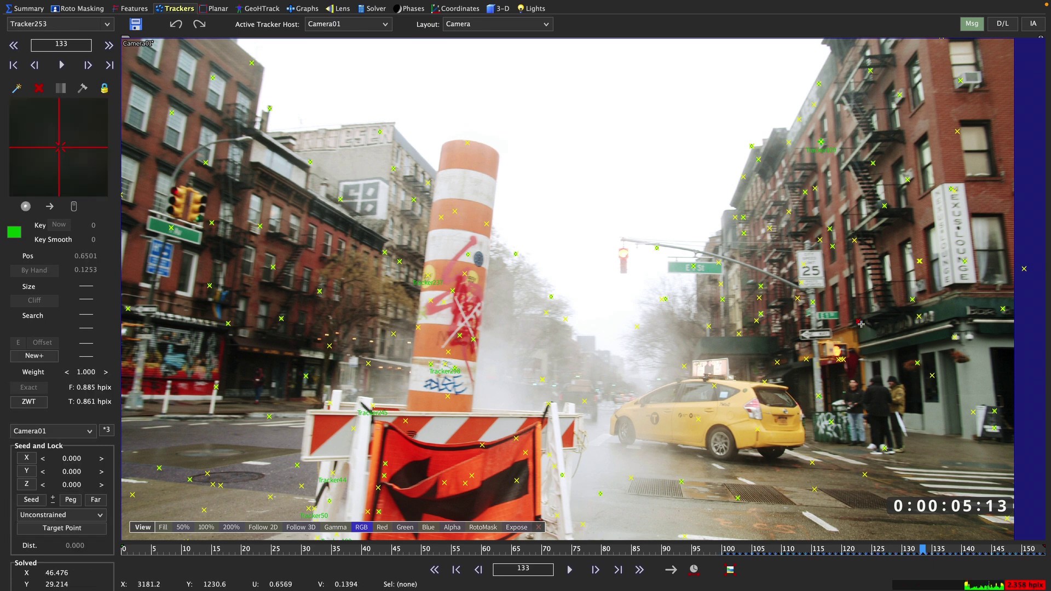
left_click(914, 300)
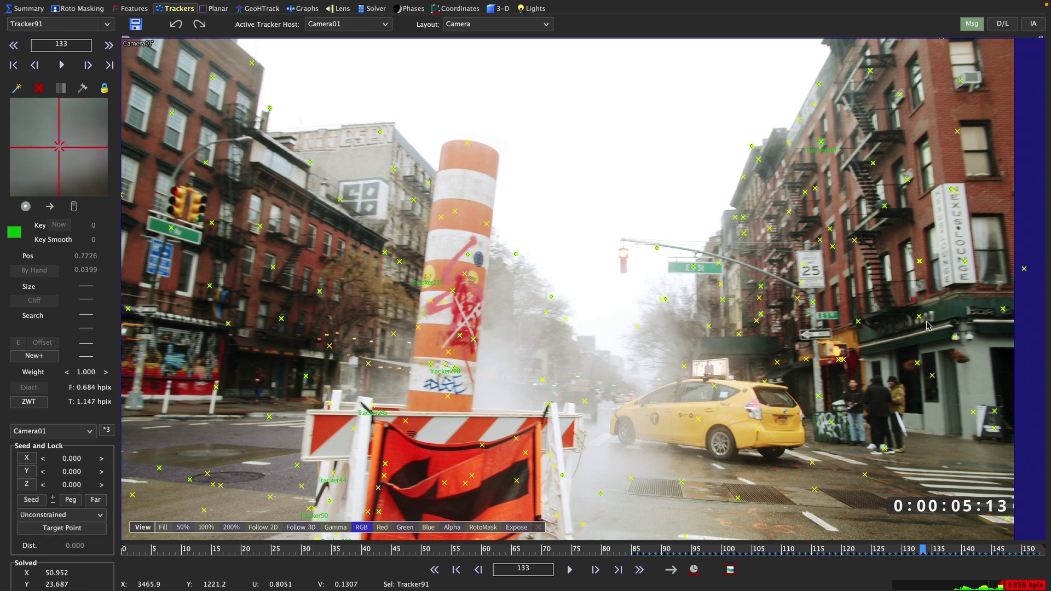
left_click(928, 325)
- Check the hpix errors of Trackers 206, 267, 132 and 191
left_click(853, 240)
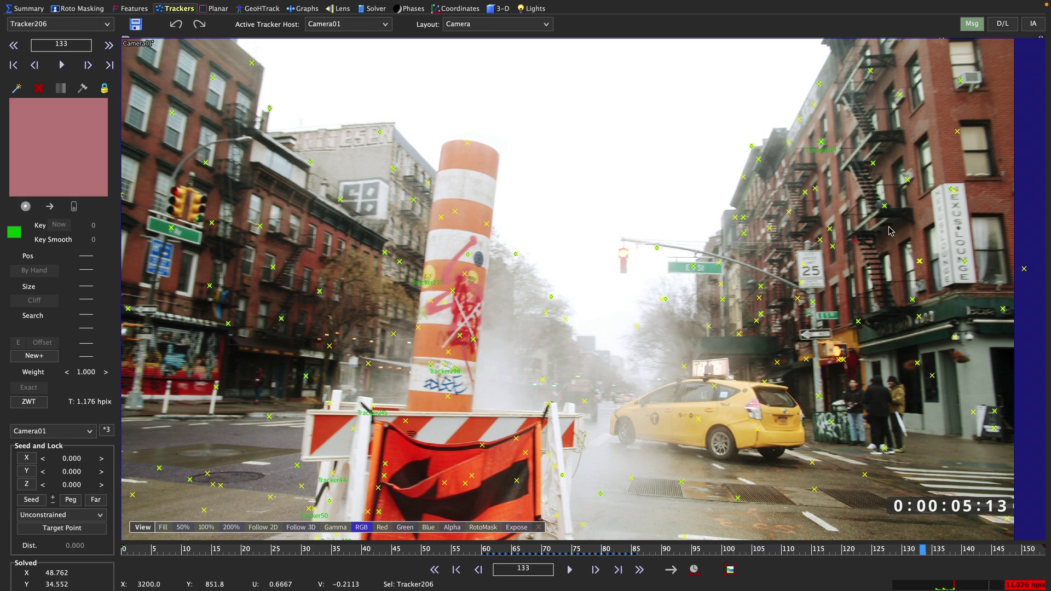
left_click(886, 206)
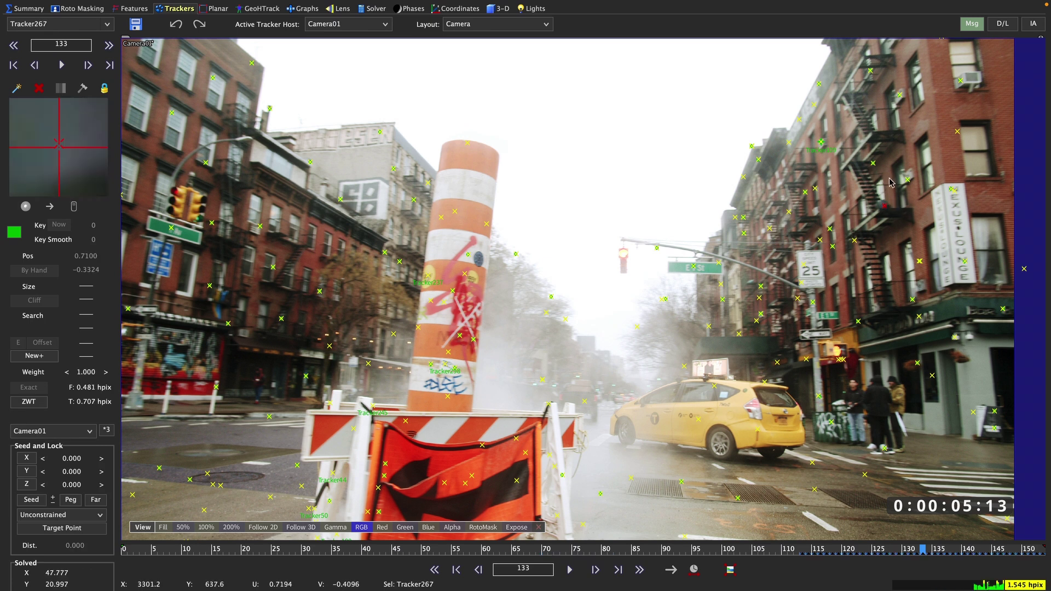
left_click(876, 161)
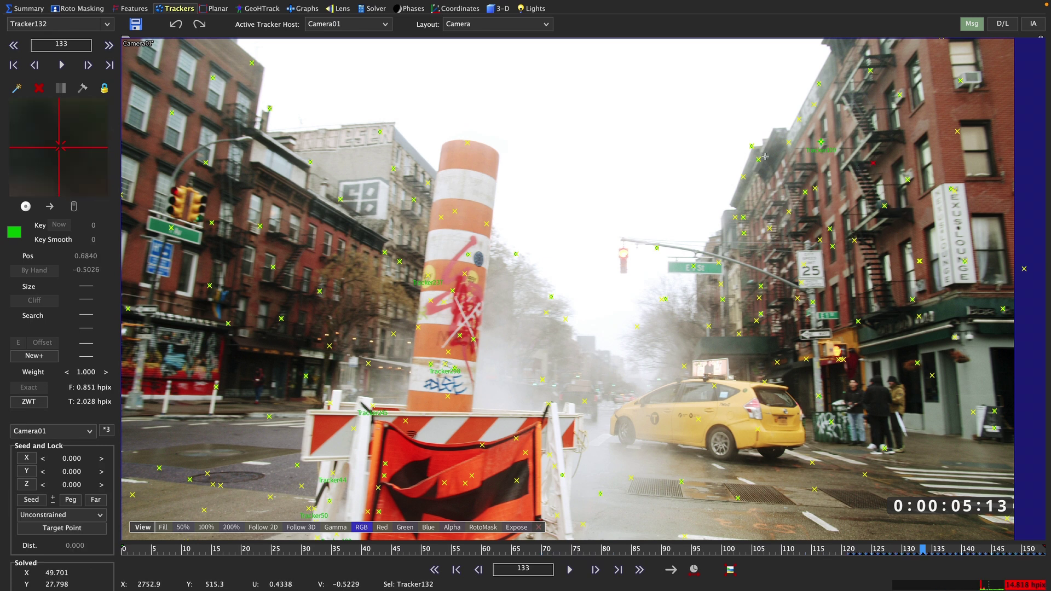
left_click(790, 143)
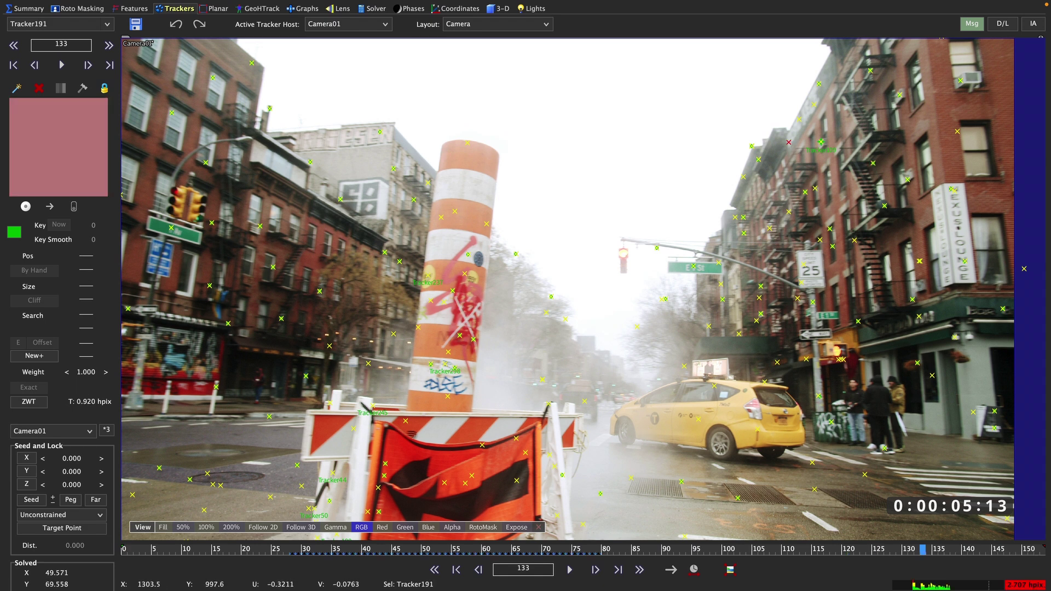
- Turn on Show Tracker Radar from the viewer's right-click View menu
right_click(427, 269)
mouse_move(481, 312)
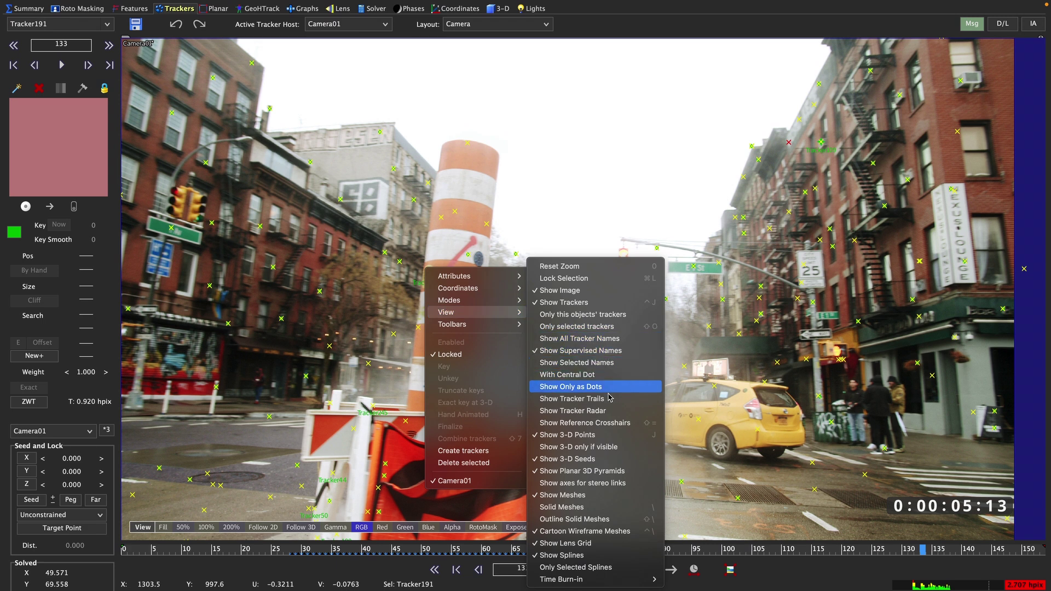
left_click(582, 414)
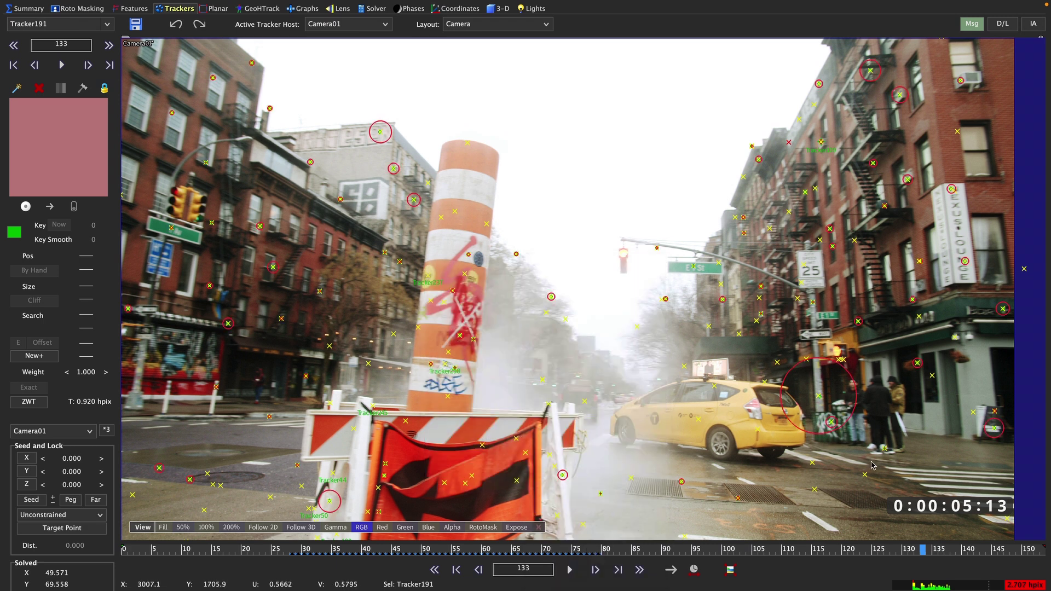
- Advance to frame 144, retrack Tracker206 backward, and inspect high-error Tracker271 near the barrier
mouse_move(921, 550)
left_mouse_down()
mouse_move(988, 550)
mouse_move(509, 550)
mouse_move(648, 550)
mouse_move(814, 576)
mouse_move(1013, 583)
mouse_move(850, 569)
mouse_move(806, 548)
mouse_move(637, 548)
left_mouse_up()
left_click(753, 252)
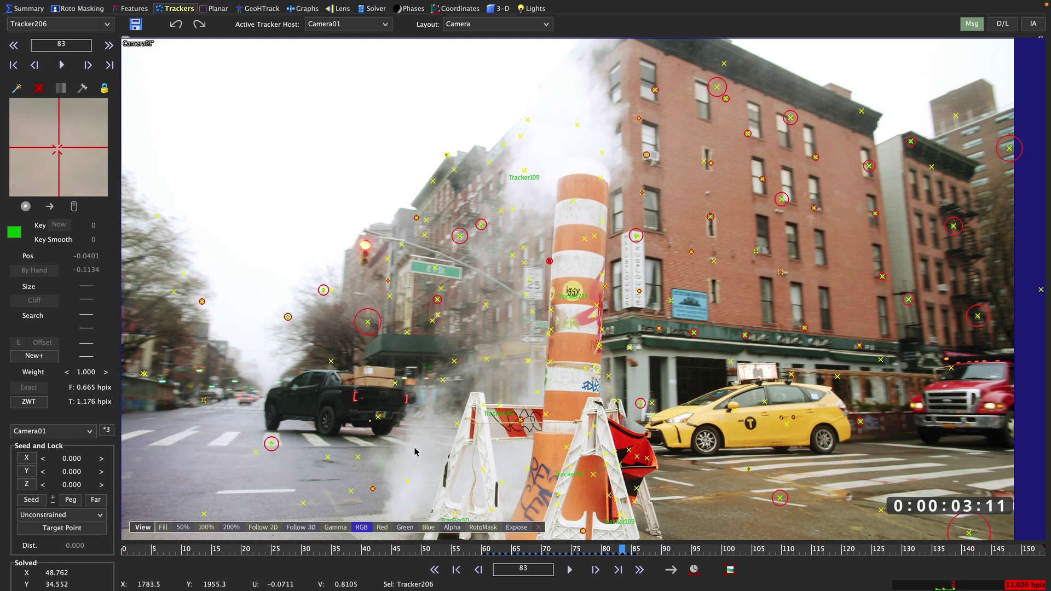
left_click(74, 206)
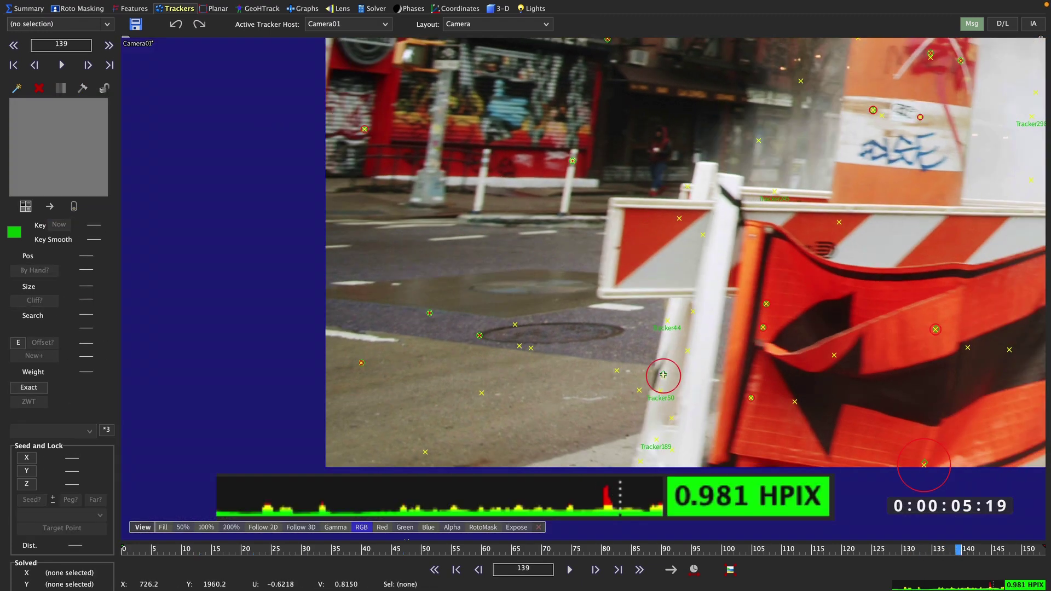
left_click(663, 375)
scroll(663, 374, "down", 3)
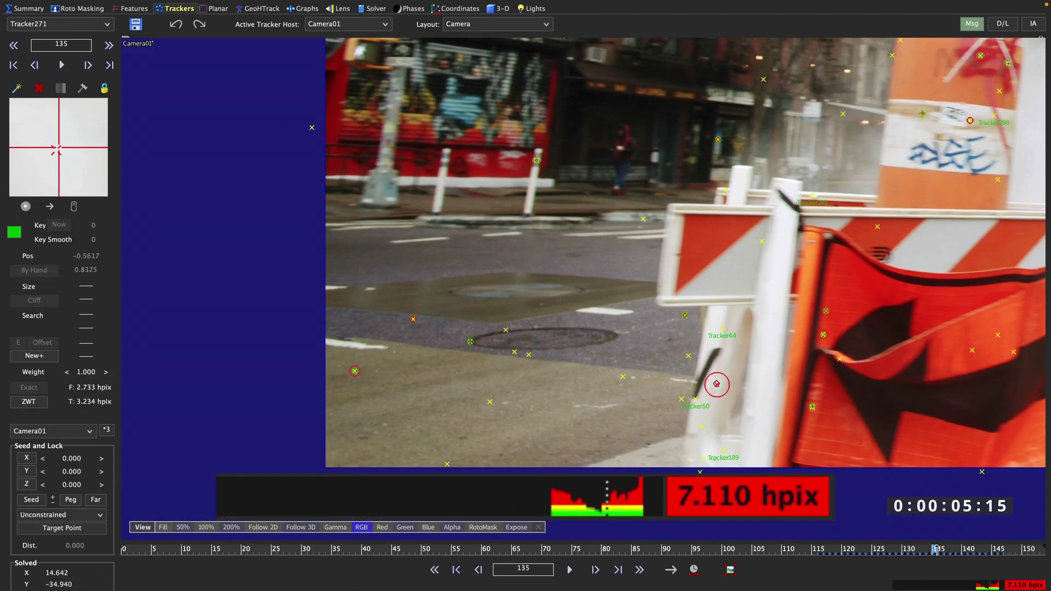
scroll(699, 422, "up", 2)
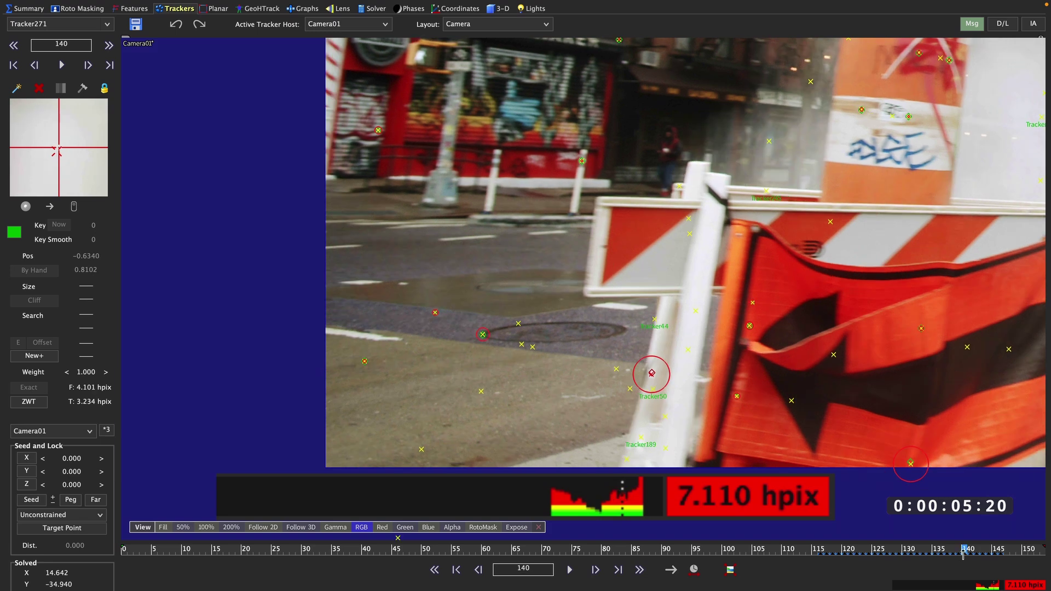
scroll(699, 422, "down", 1)
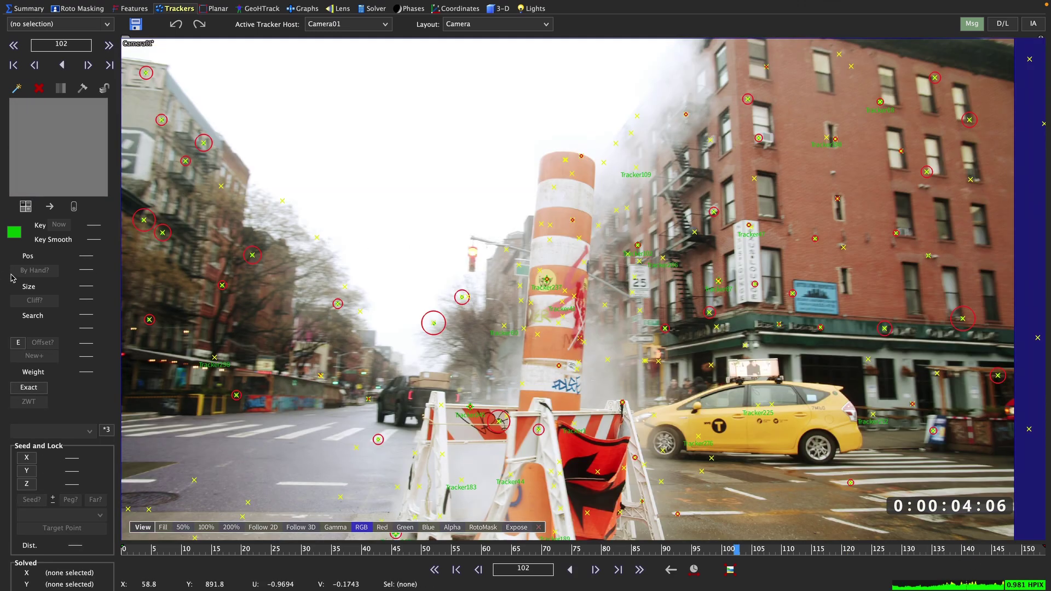
- Rerun the Refine solve from the Solver room, lowering error to 0.7395 hpix, and dismiss the report
left_click(363, 12)
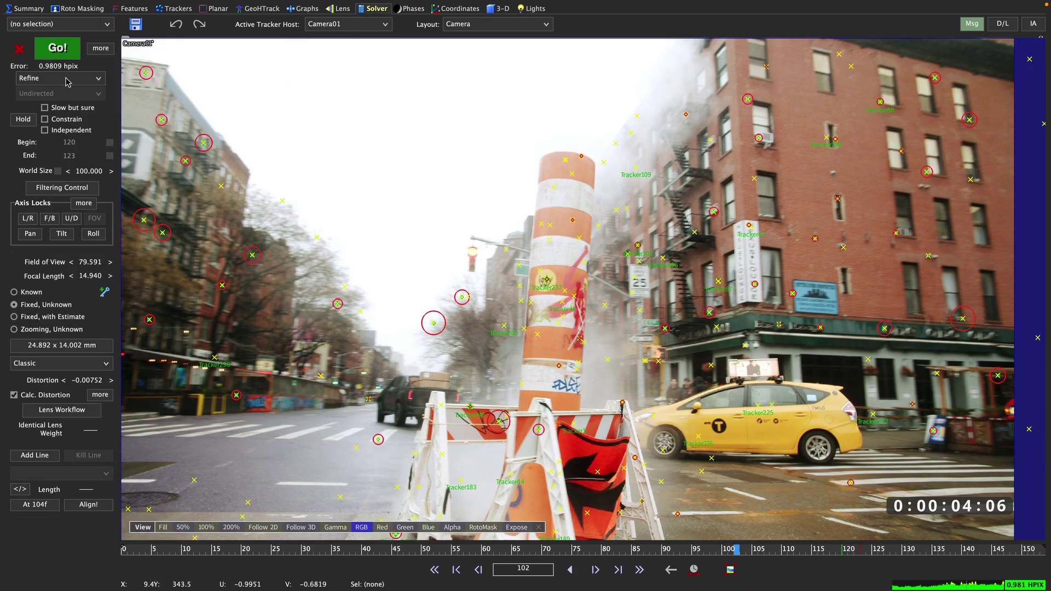
left_click(64, 57)
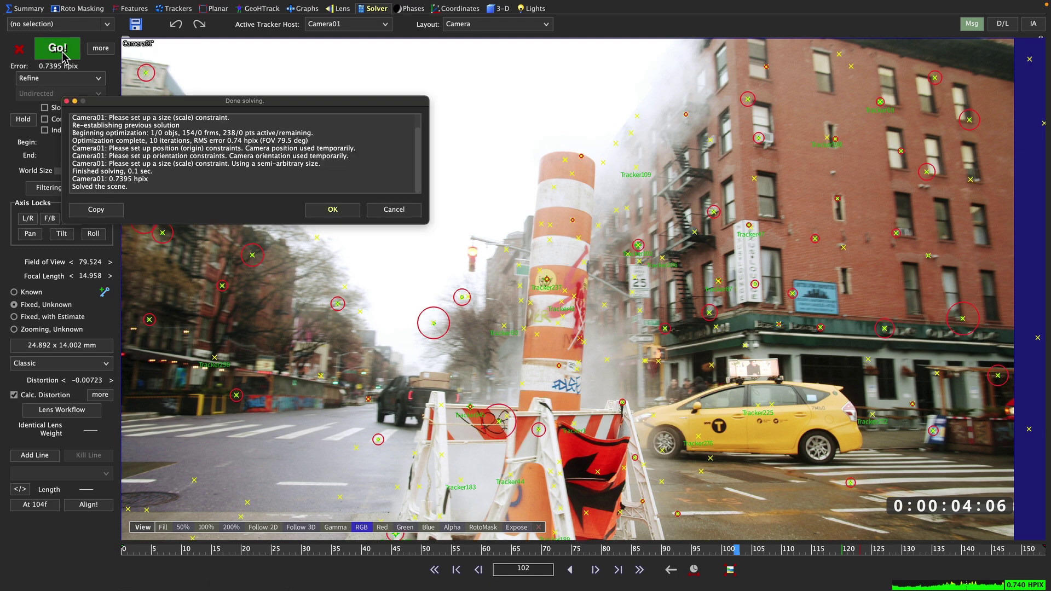
left_click(333, 210)
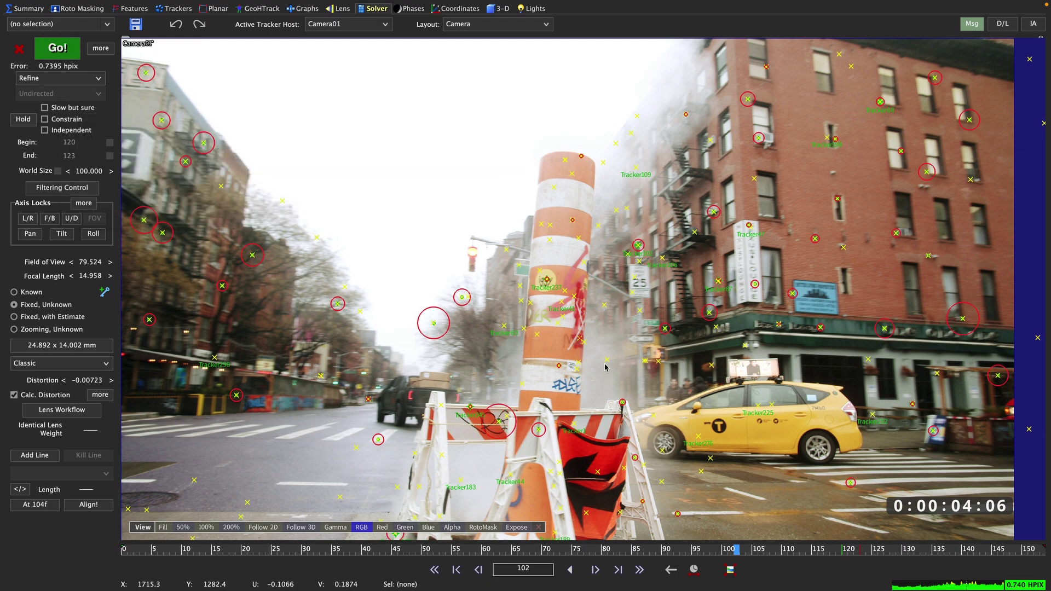